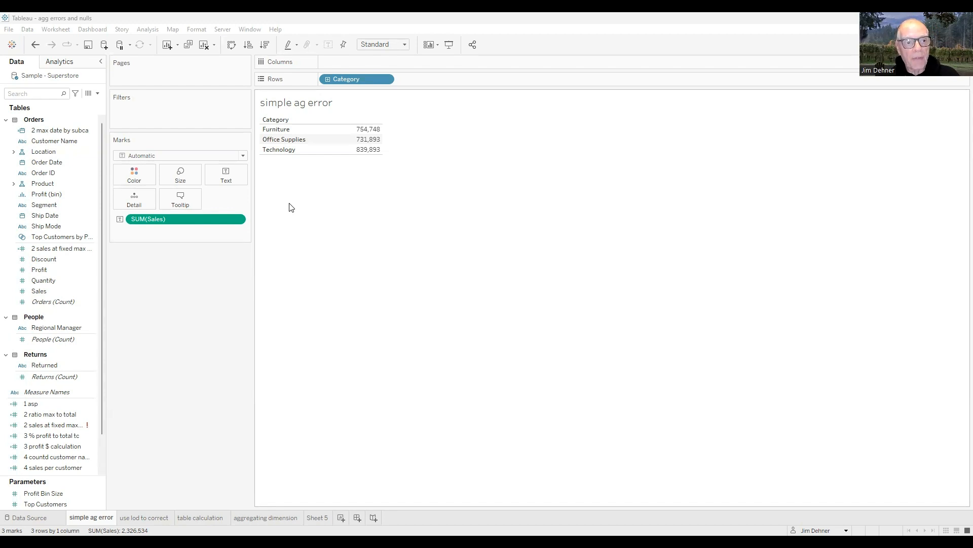
View the worksheet's data, comparing the Summary rows with the underlying Orders rows, and close the data window.
left_click(148, 29)
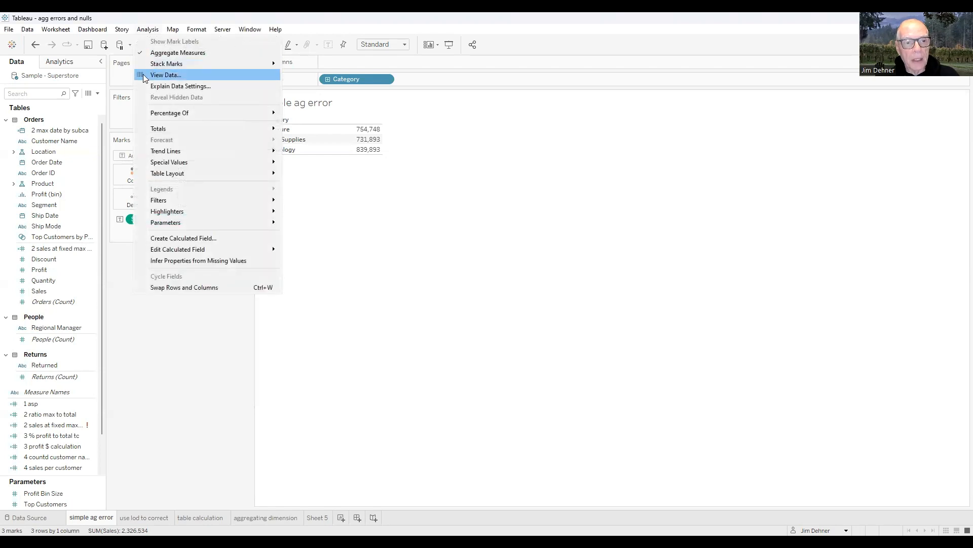
left_click(439, 320)
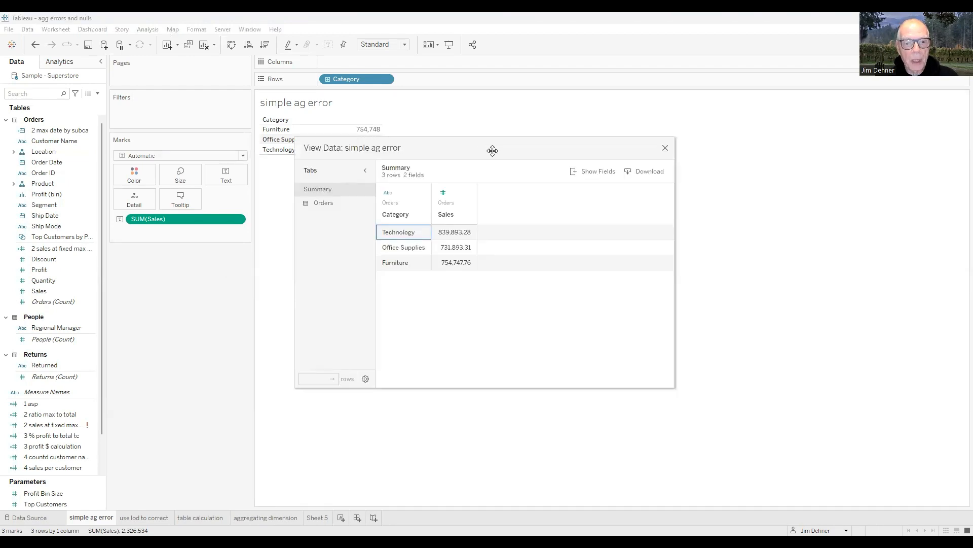
left_click_drag(492, 150, 618, 126)
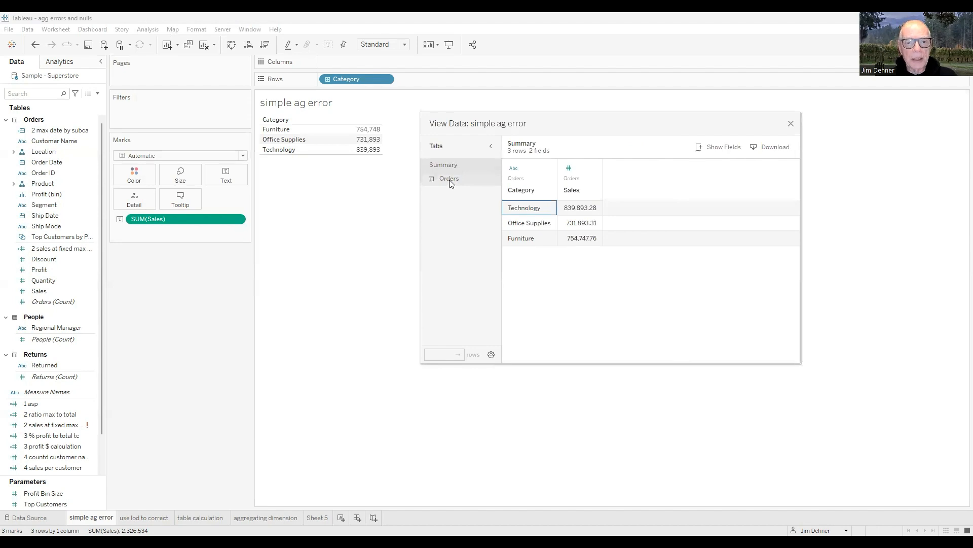
left_click(449, 179)
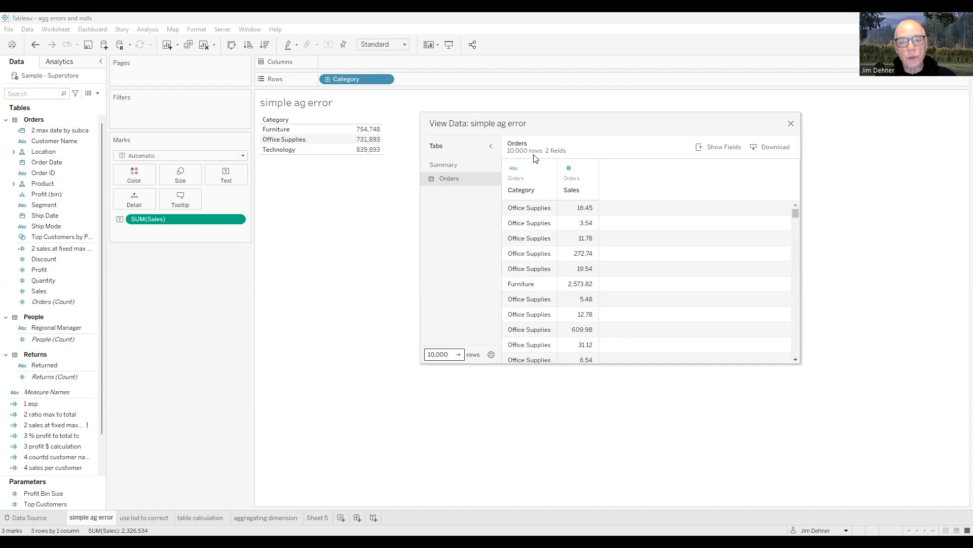
left_click(446, 163)
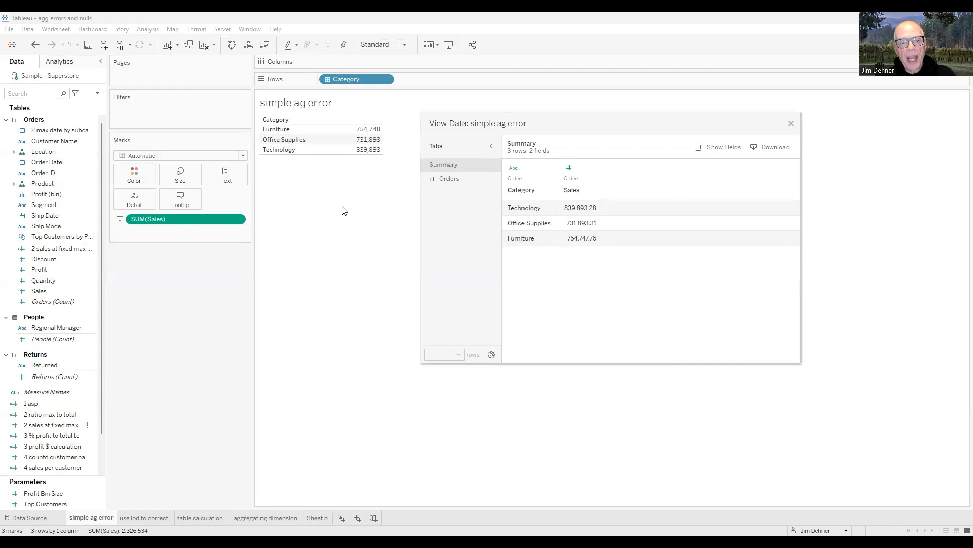
left_click(443, 181)
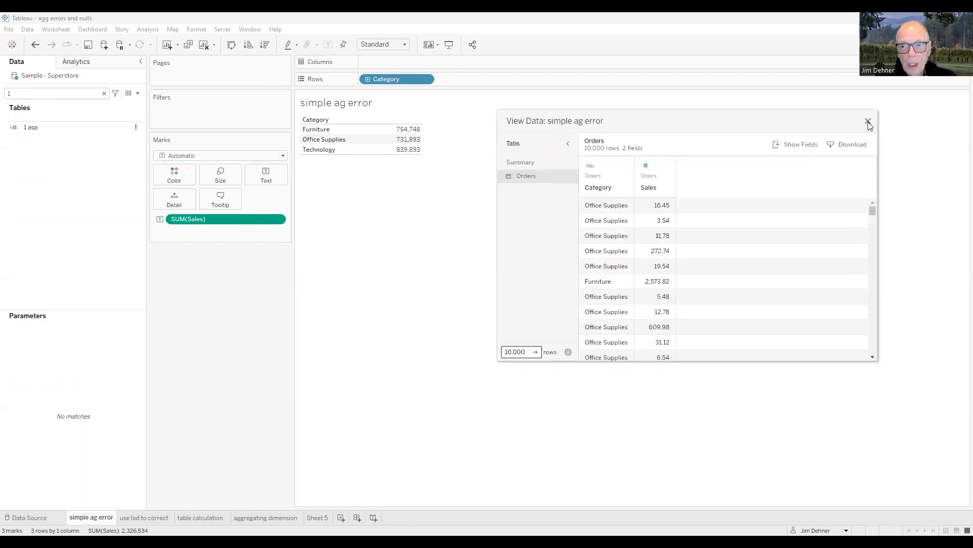
left_click(869, 122)
Correct the 1 asp calculation to SUM([Sales])/sum([Quantity]) and add the field to the category table.
left_click(35, 128)
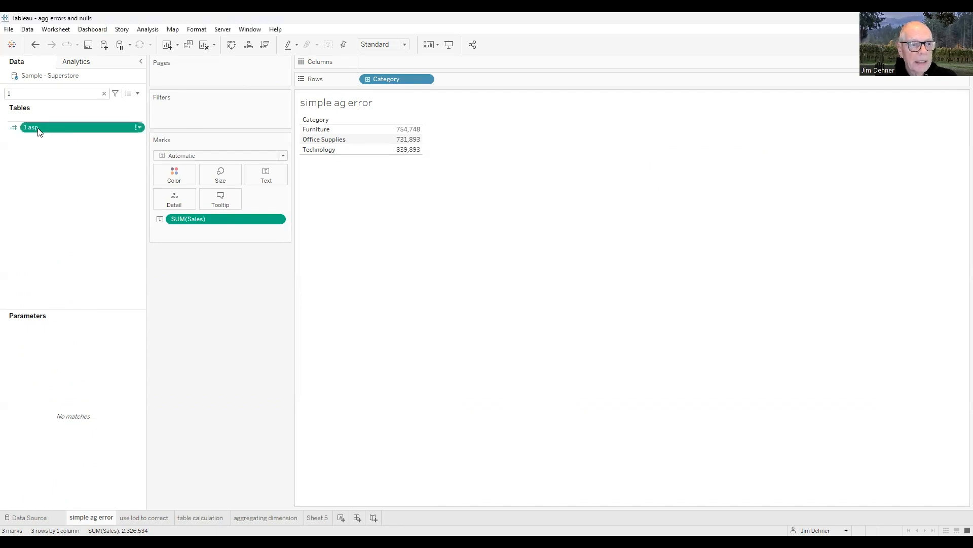
right_click(37, 129)
left_click(59, 178)
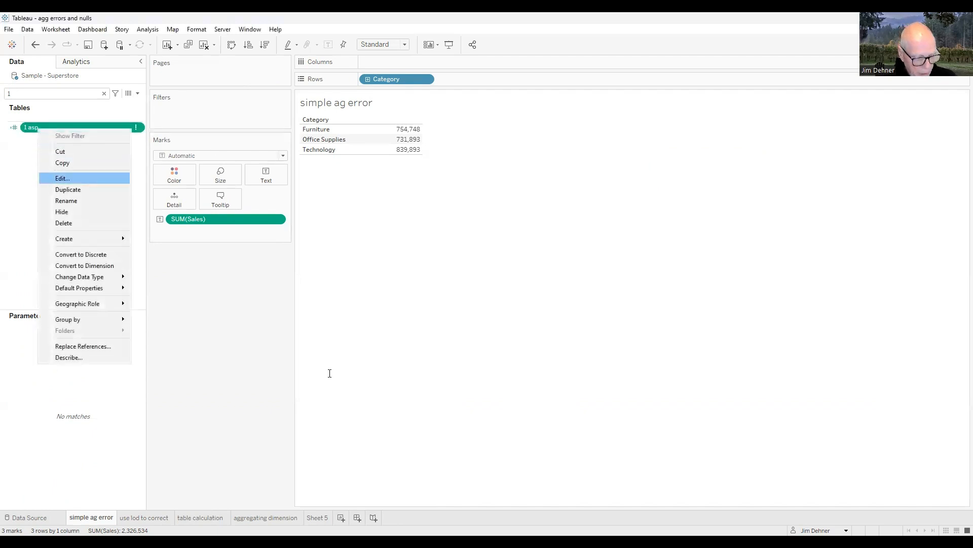
scroll(407, 398, "up", 2)
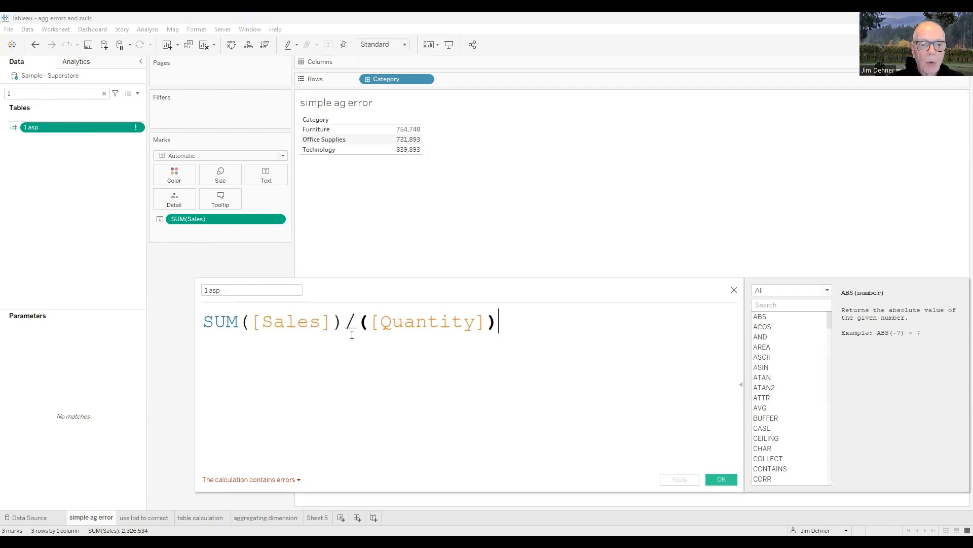
mouse_move(348, 325)
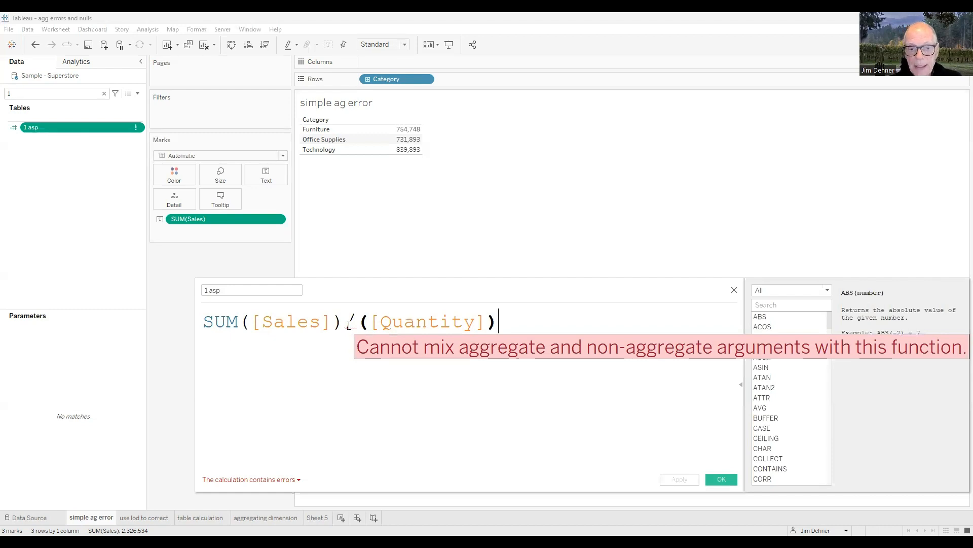
left_click(357, 326)
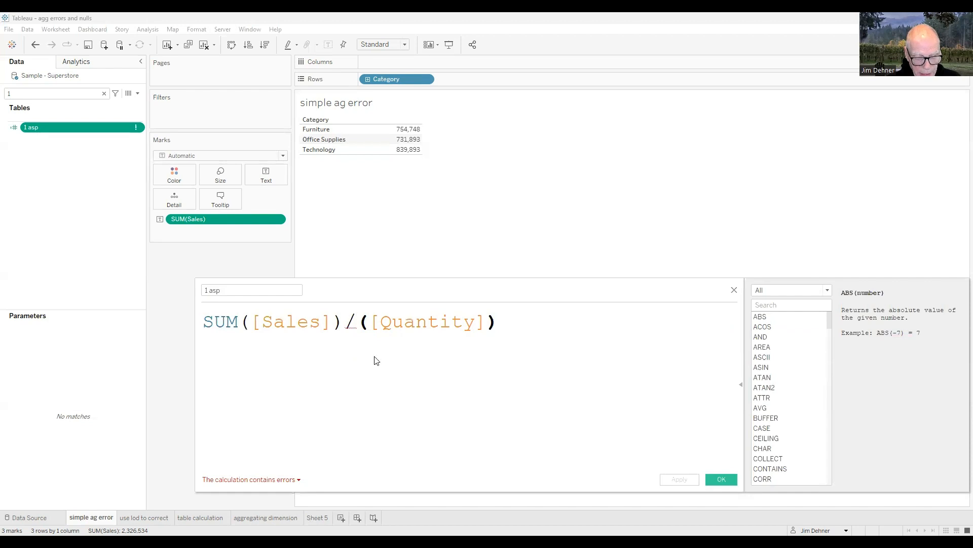
type("sum")
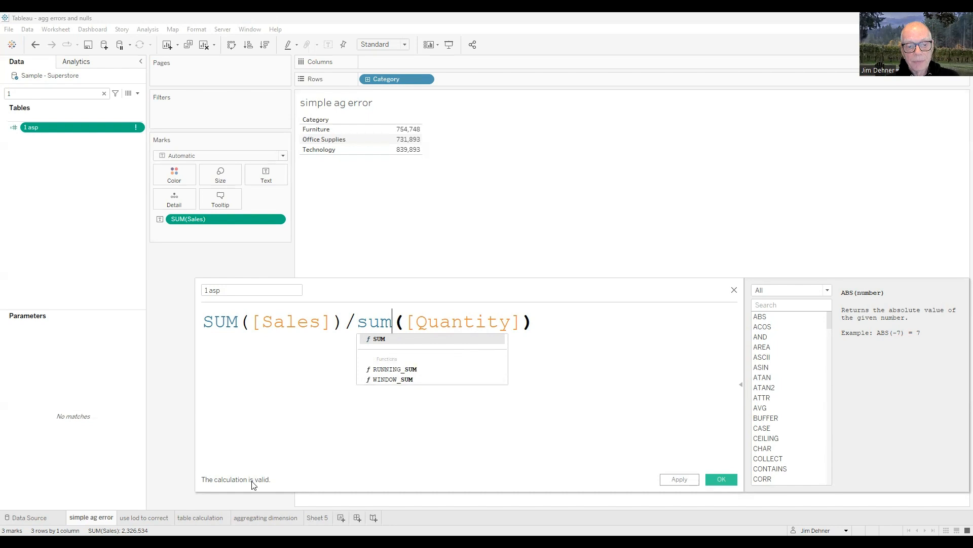
left_click(714, 474)
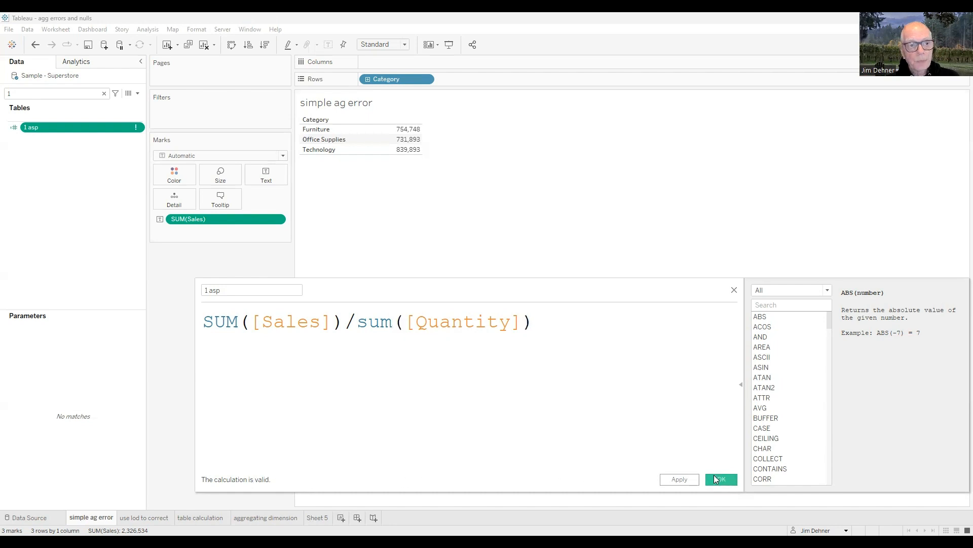
left_click(714, 475)
double_click(31, 127)
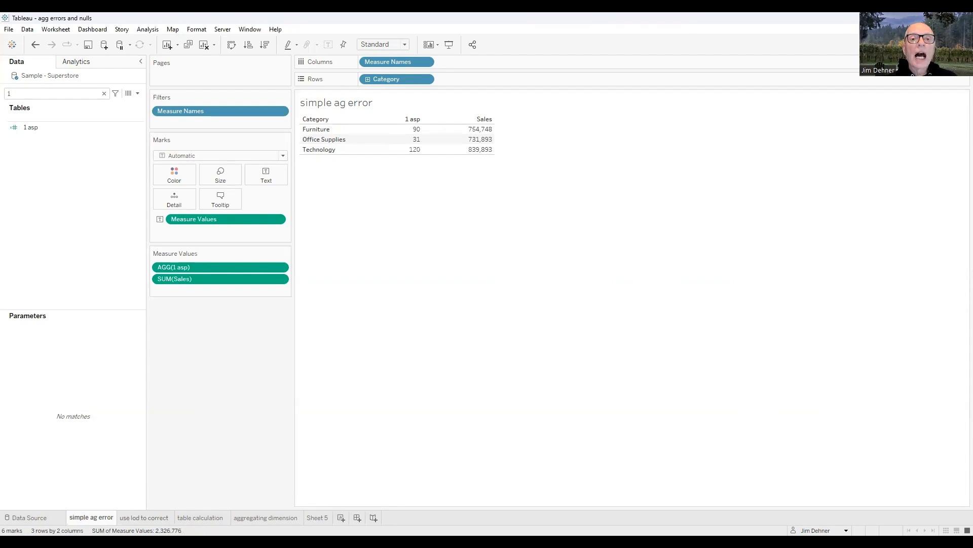
Switch to the "use lod to correct" worksheet and search the data fields for "2".
mouse_move(144, 518)
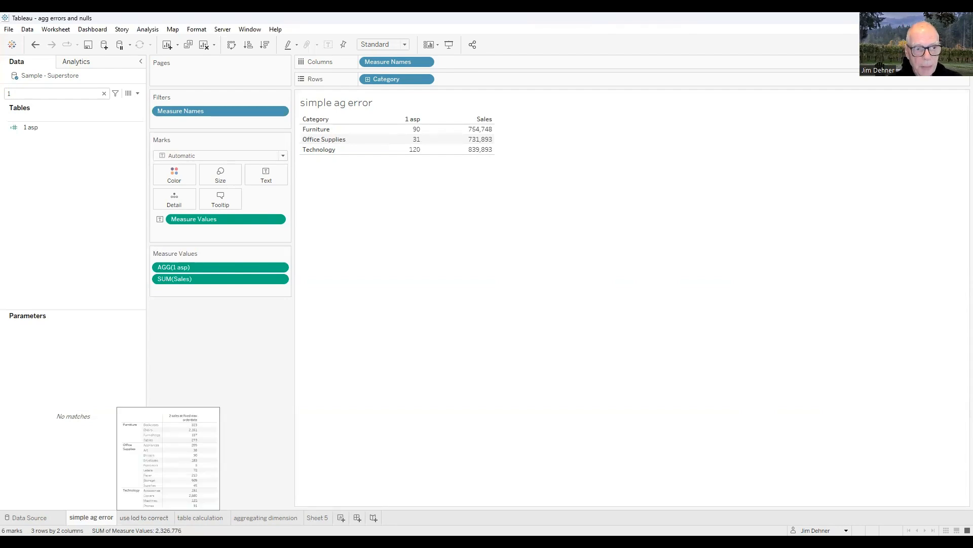
left_click(144, 518)
left_click(11, 92)
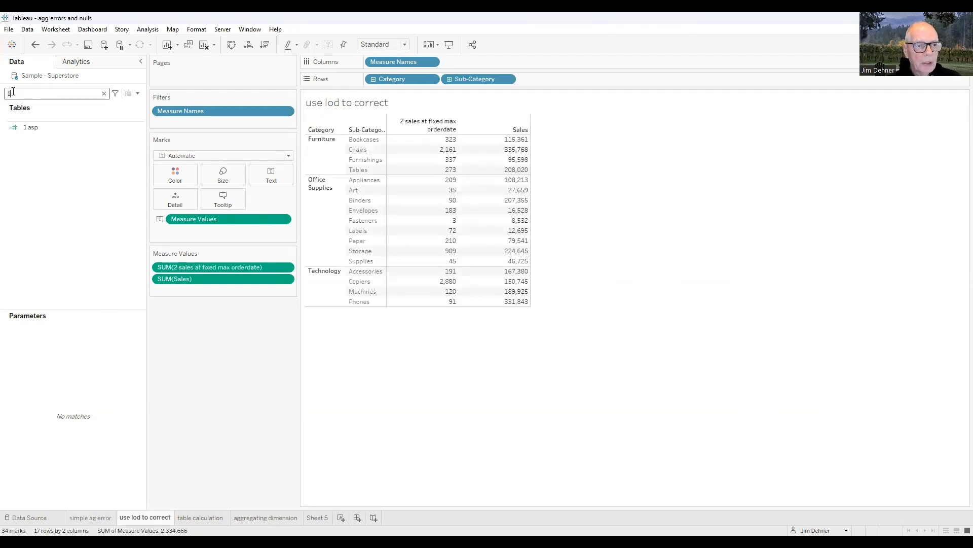
type("1")
key("BackSpace")
type("2")
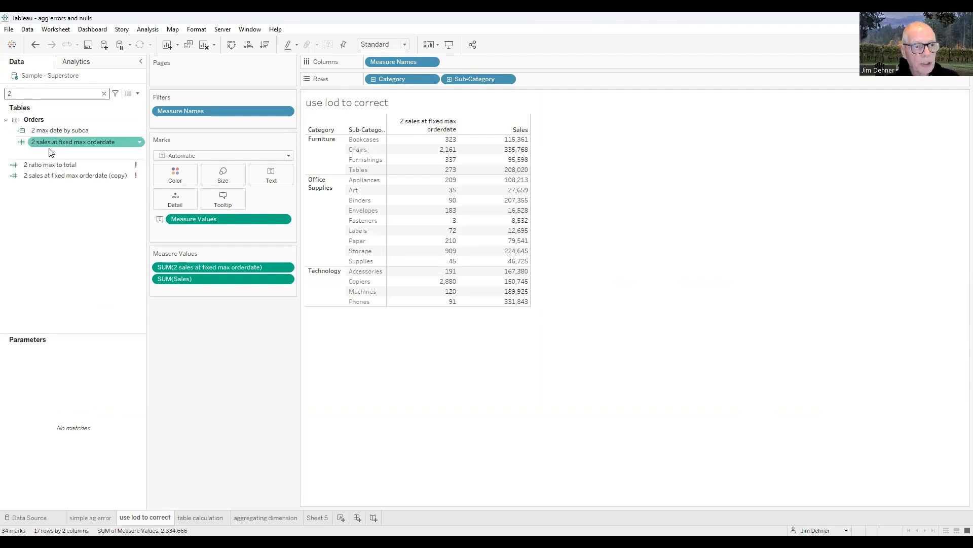
Review the FIXED expression in the "2 max date by subca" calculation and close it without changes.
right_click(48, 130)
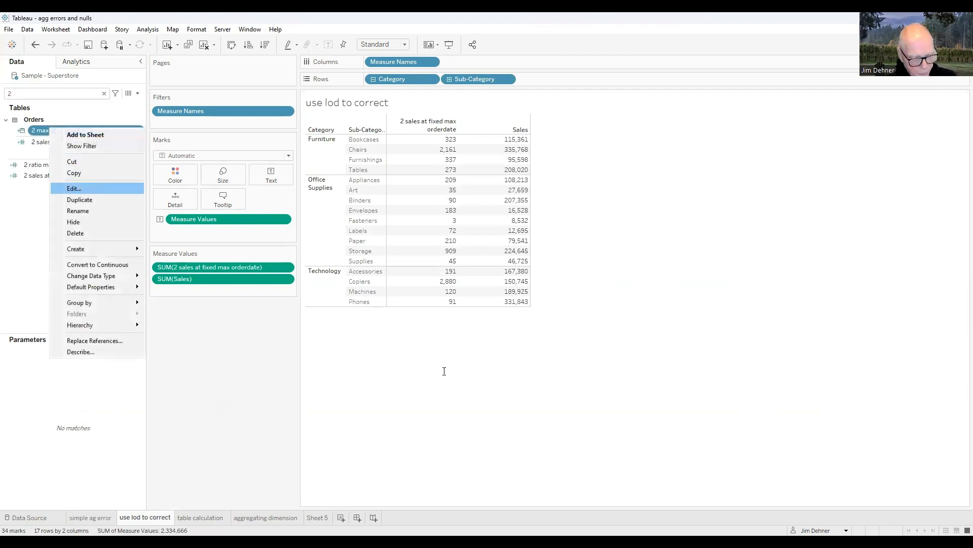
key("Return")
scroll(450, 380, "up", 8, "ctrl")
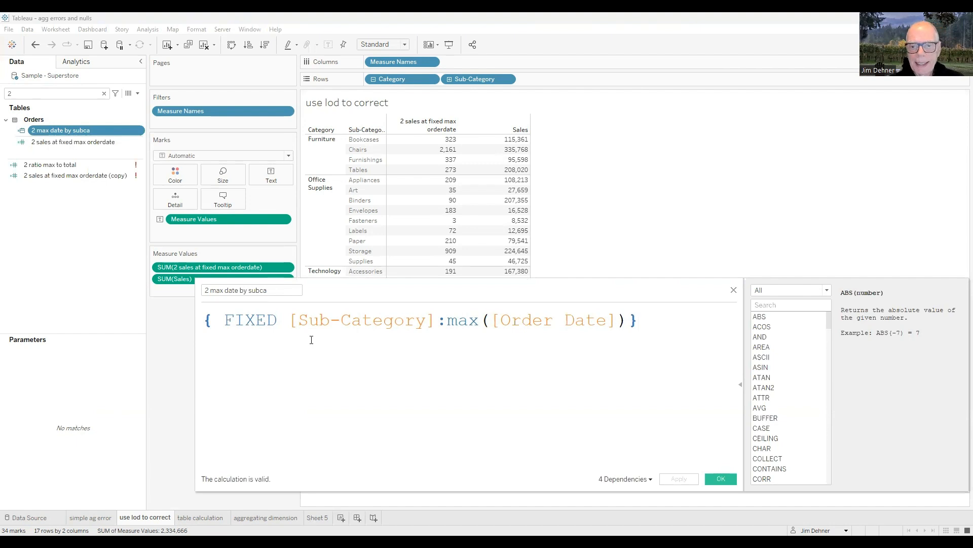
left_click(734, 289)
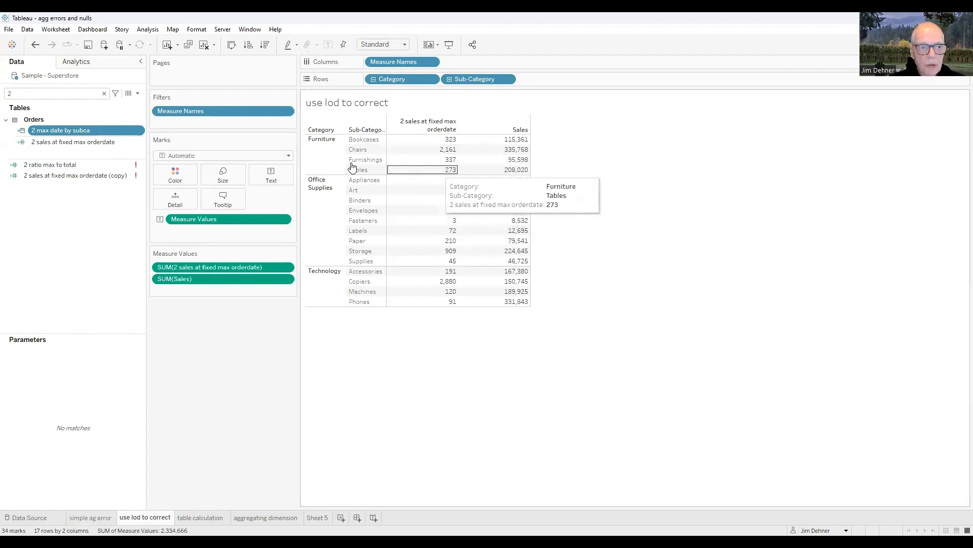
Review the formula of the "2 sales at fixed max orderdate" calculation and close it without changes.
right_click(57, 143)
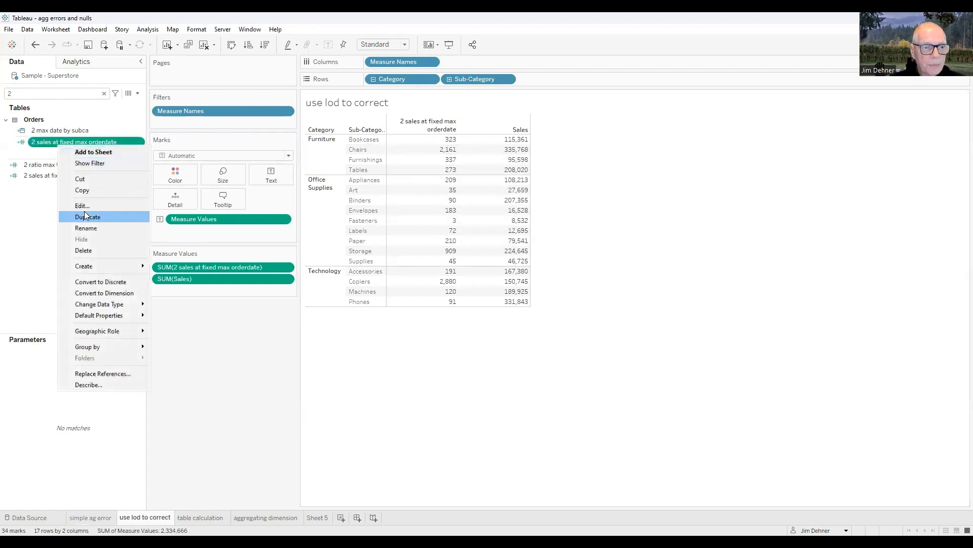
left_click(82, 205)
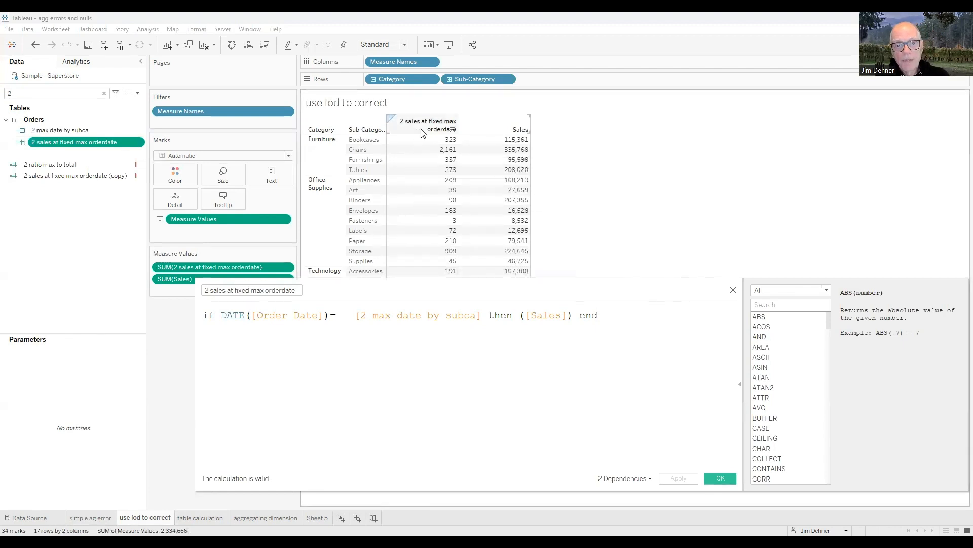
left_click(734, 290)
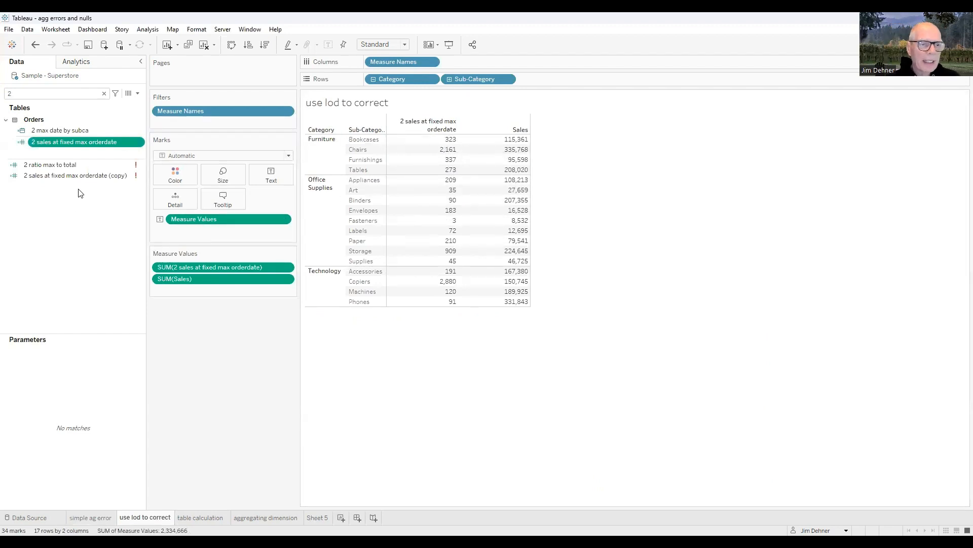
Wrap the numerator of "2 ratio max to total" in sum so it reads sum(([2 sales at fixed max orderdate]))/sum([Sales]), and apply the change.
left_click(67, 166)
right_click(65, 164)
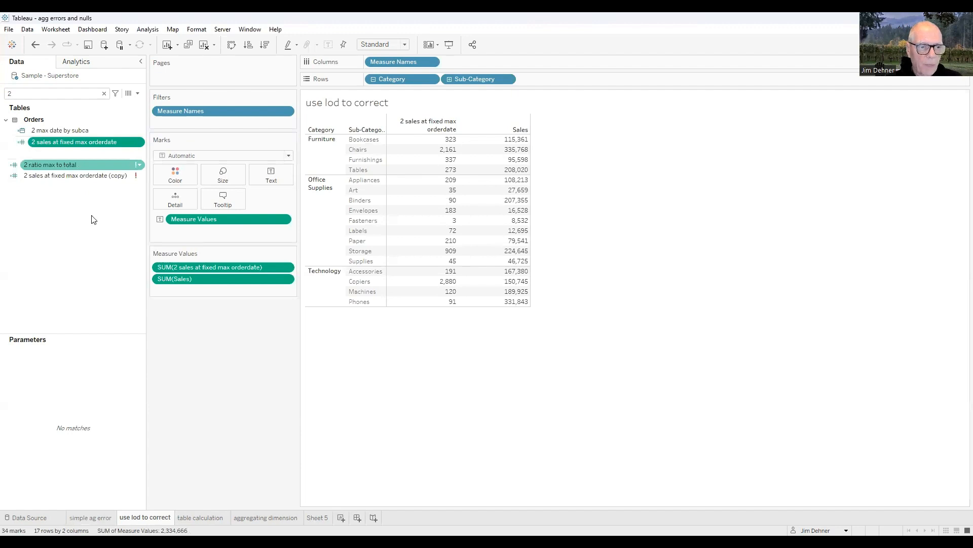
scroll(380, 437, "up", 7)
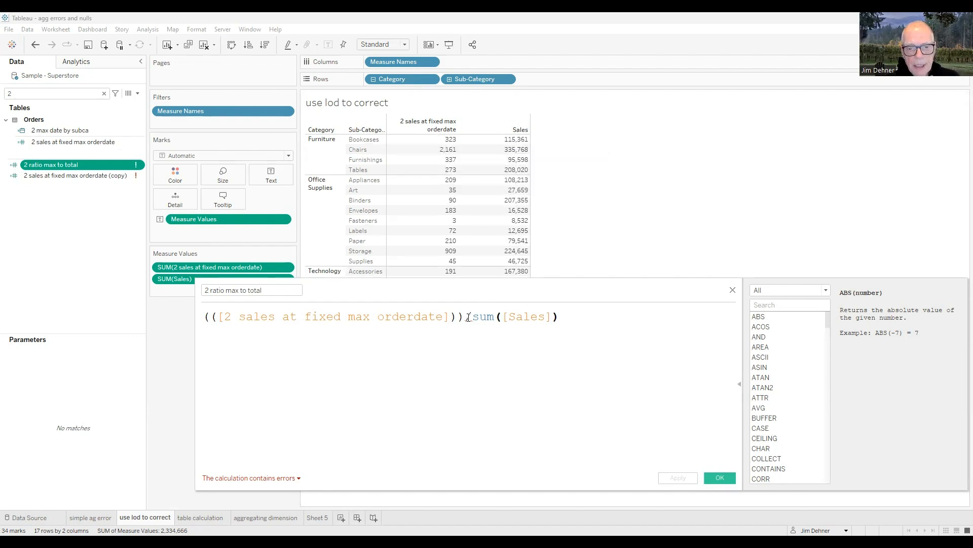
left_click(201, 317)
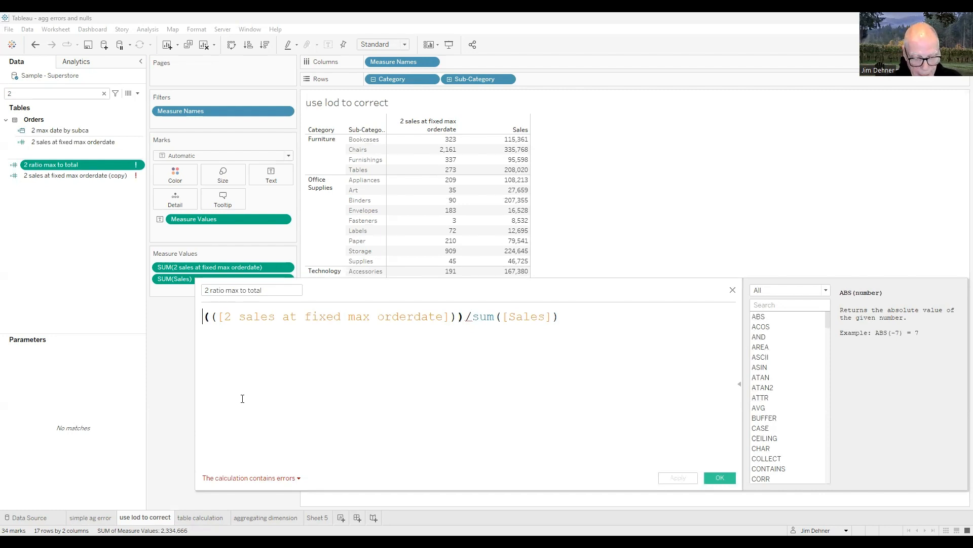
type("sum")
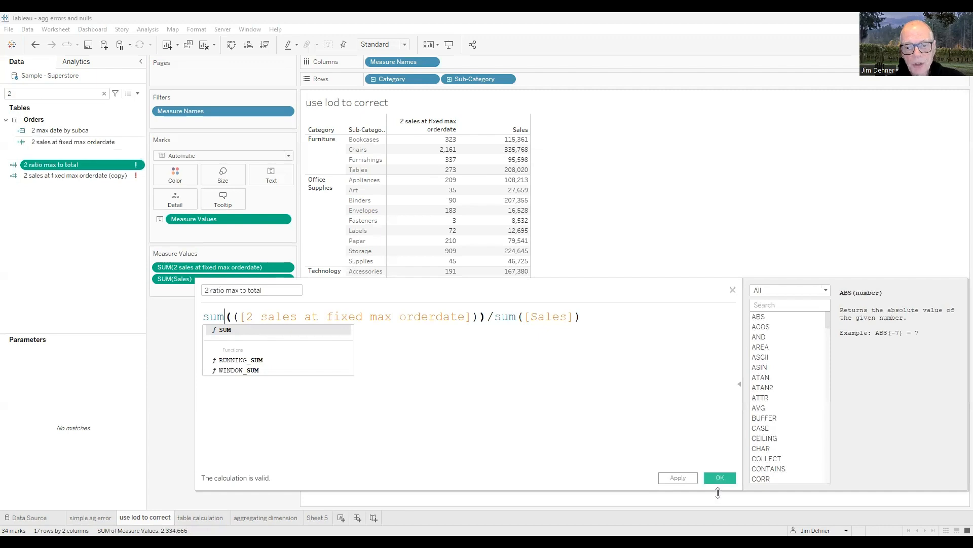
left_click(686, 478)
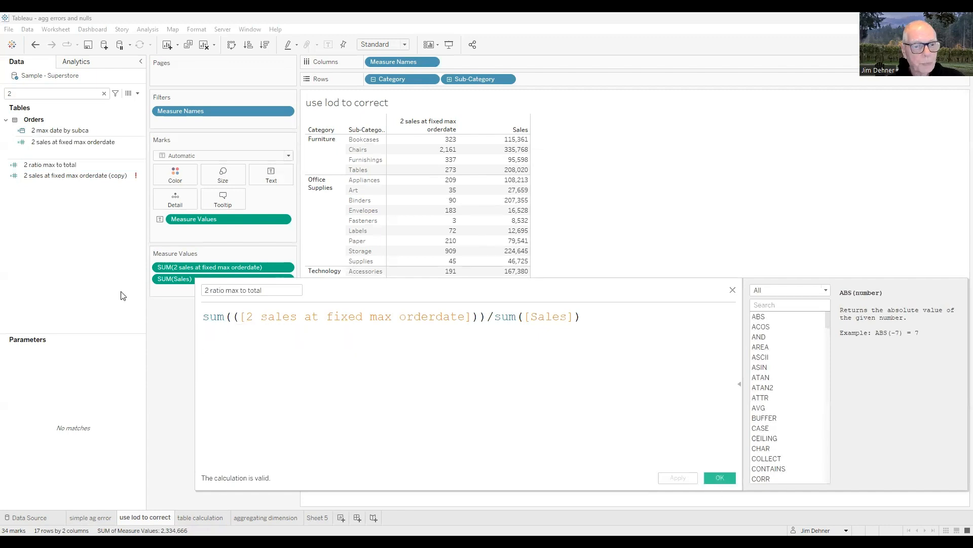
Add "2 ratio max to total" to the sub-category table and close the calculation editor.
double_click(41, 166)
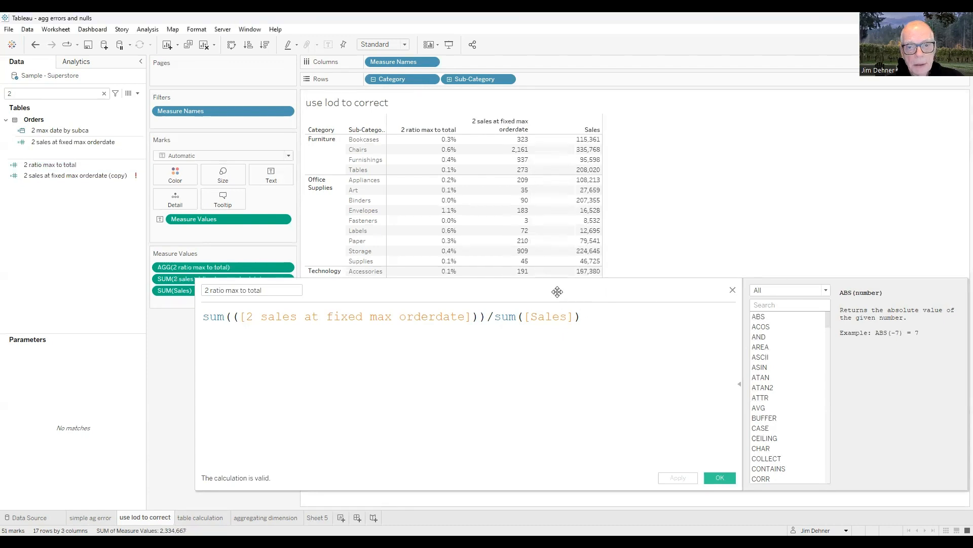
left_click_drag(529, 354, 501, 421)
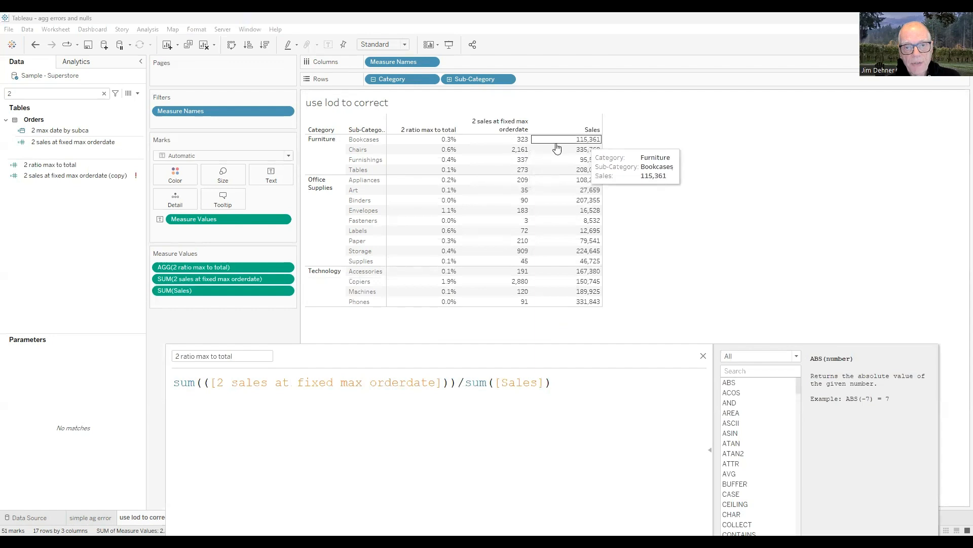
left_click(704, 357)
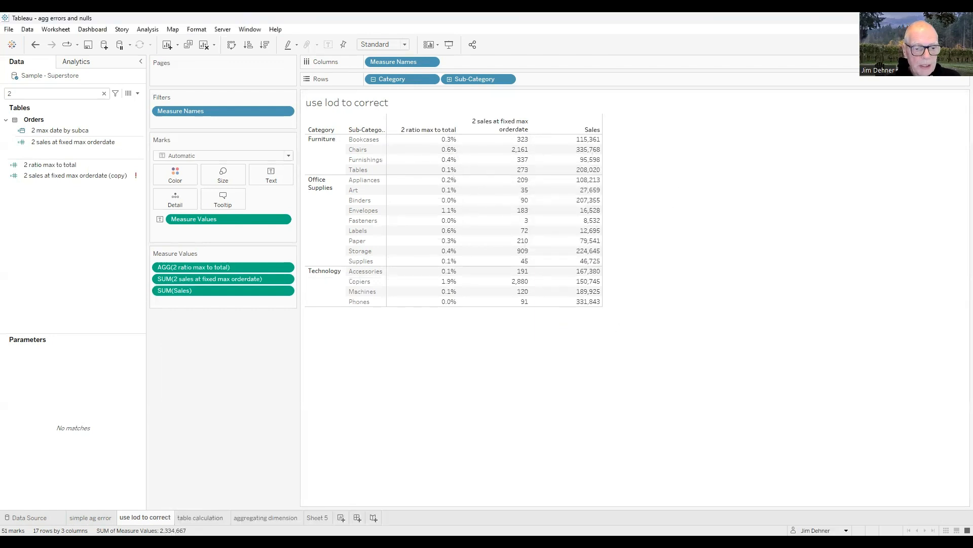
On the table calculation sheet, search the fields for 3, review the "3 % profit to total tc" formula and close it without changes.
key("ctrl+Tab")
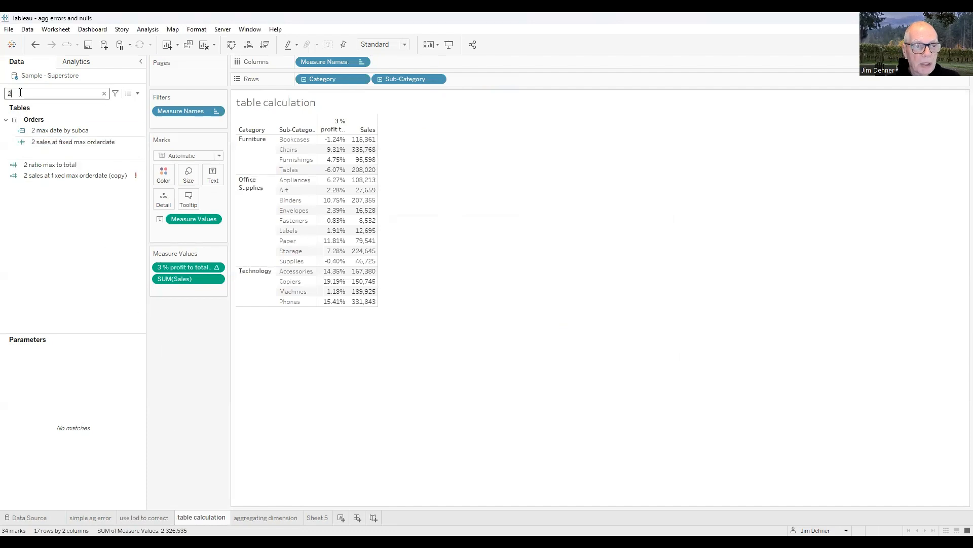
type("3")
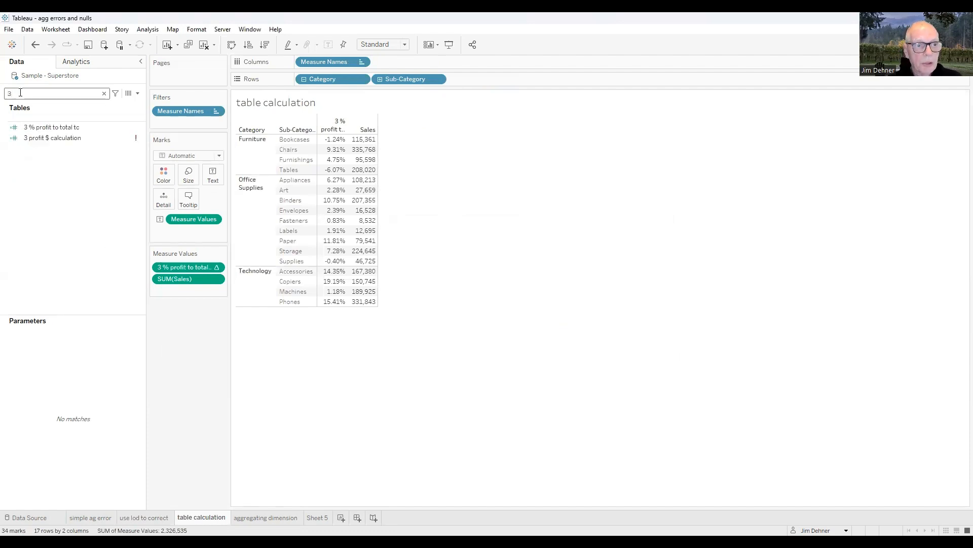
left_click(48, 127)
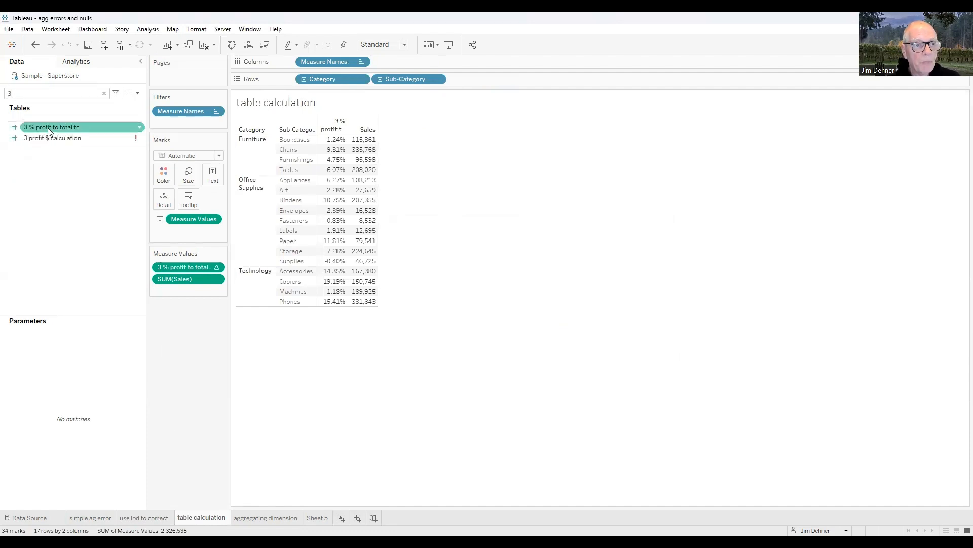
right_click(48, 128)
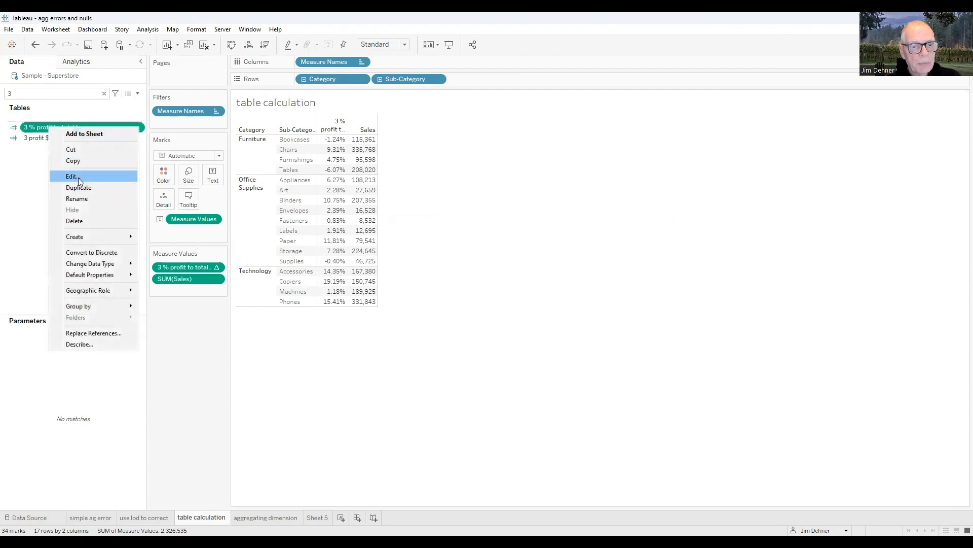
left_click(78, 178)
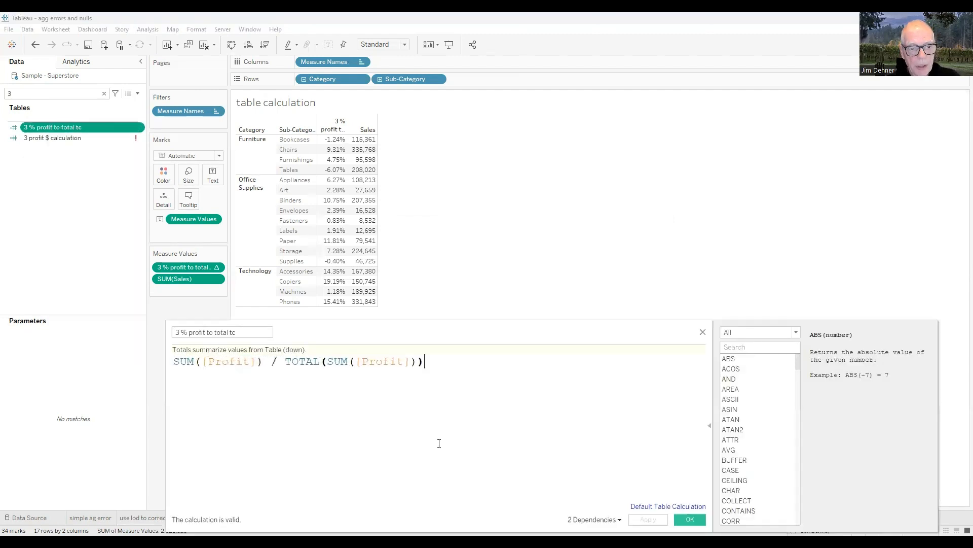
scroll(439, 443, "up", 2, "ctrl")
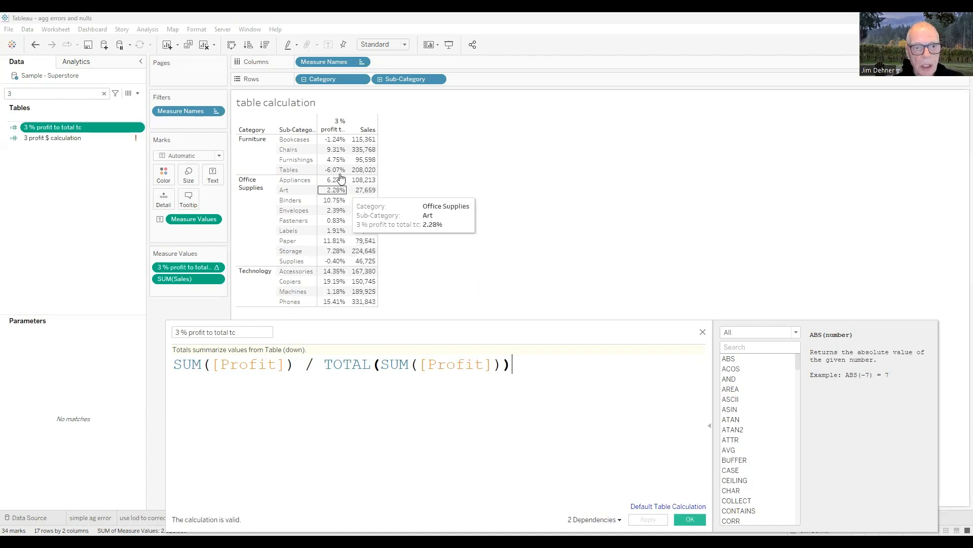
left_click(703, 332)
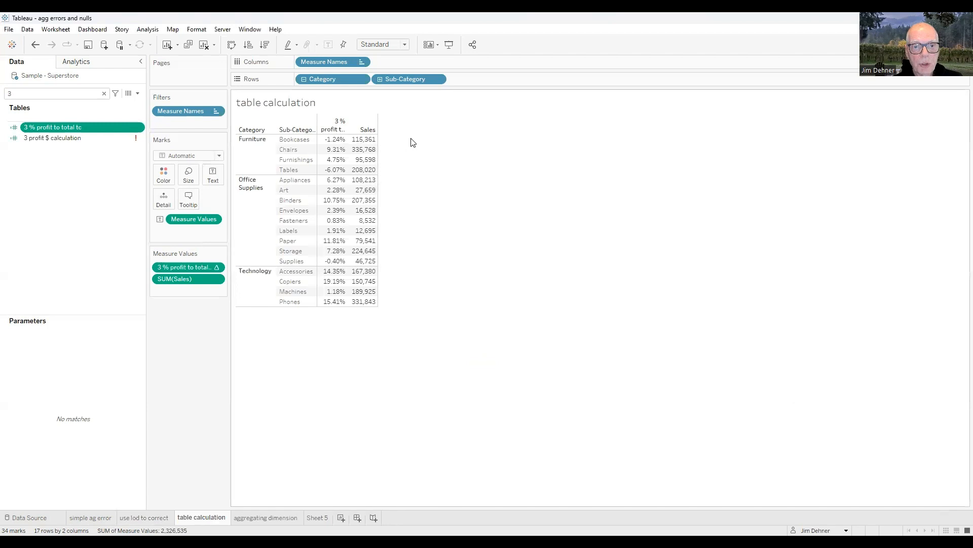
Open the "3 profit $ calculation" field for editing and read the details of its formula error.
left_click(56, 139)
right_click(56, 141)
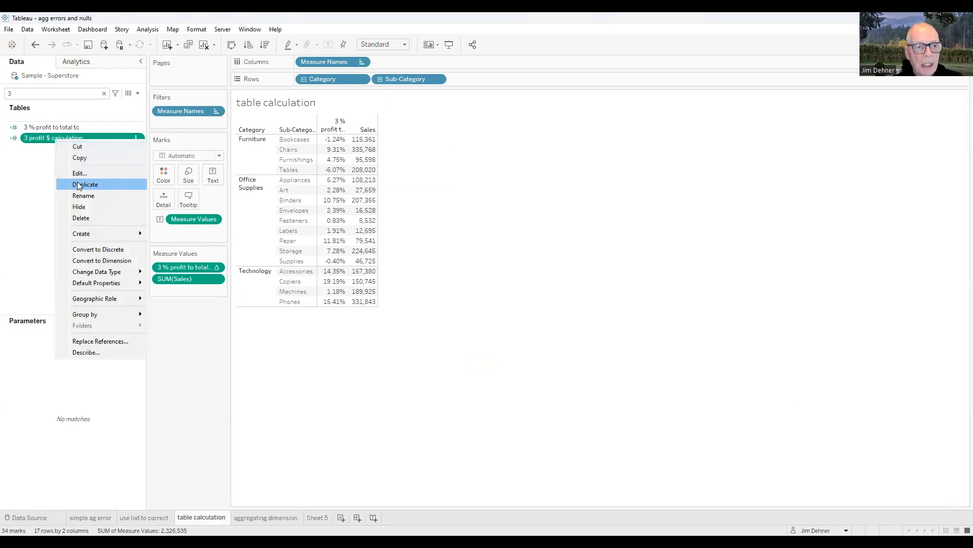
left_click(79, 174)
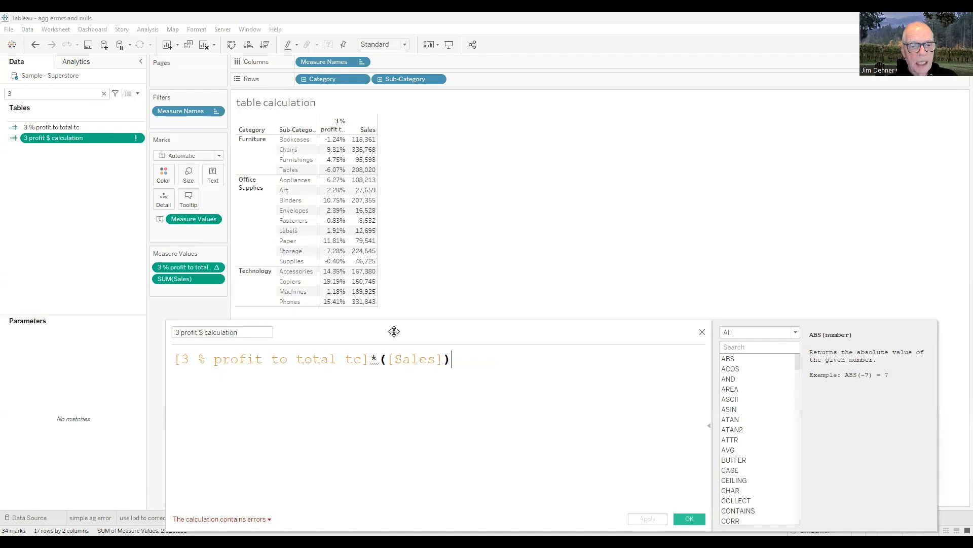
left_click_drag(396, 331, 416, 273)
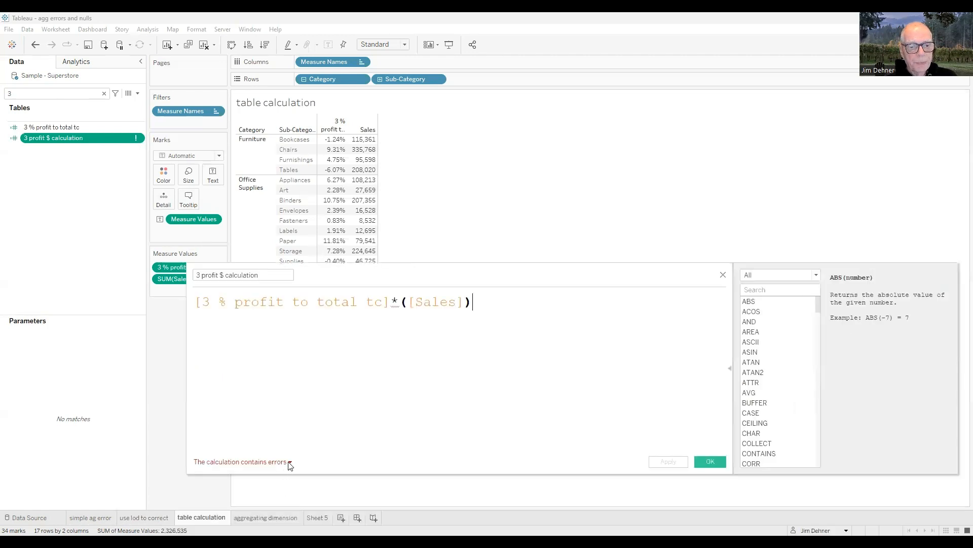
left_click(290, 462)
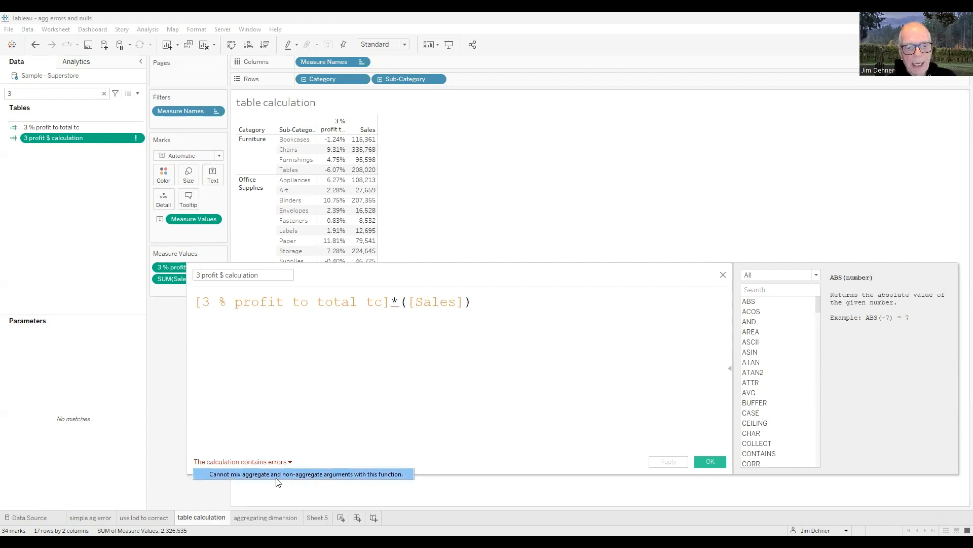
left_click(355, 341)
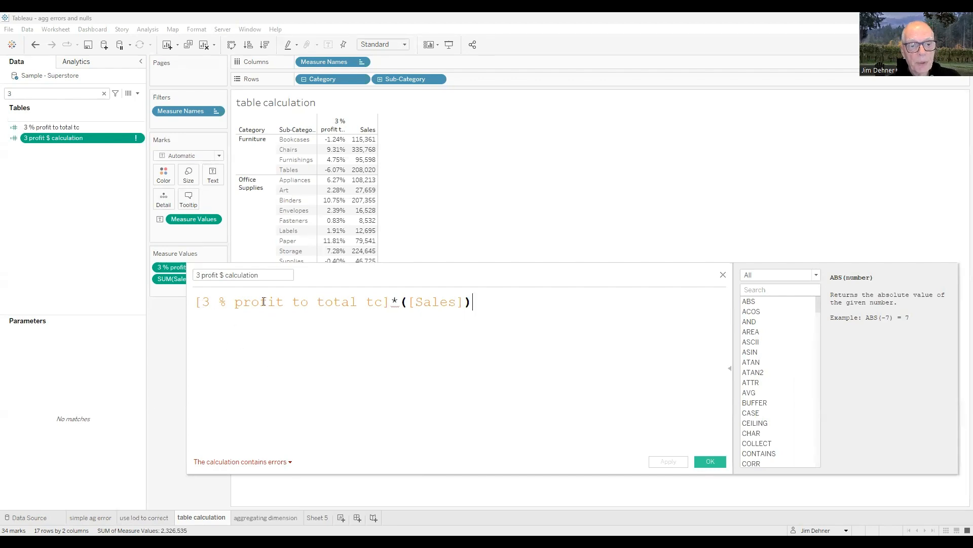
Wrap Sales in sum so the formula reads [3 % profit to total tc]*sum([Sales]), and apply the change.
left_click(400, 302)
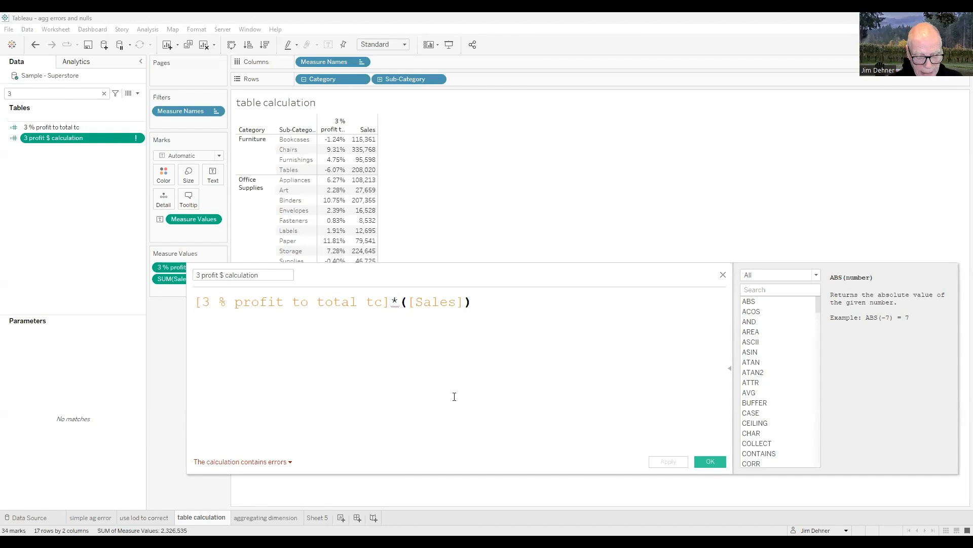
type("sum")
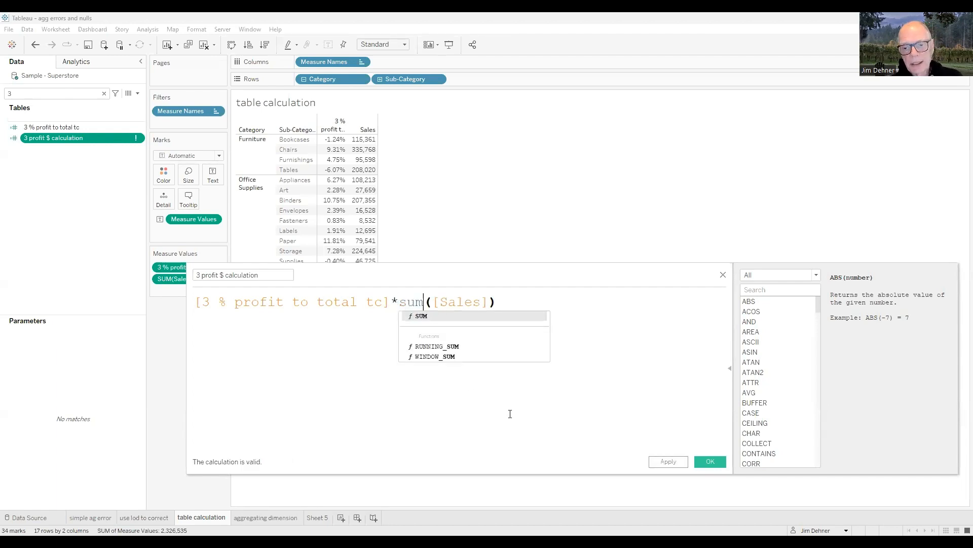
left_click(679, 462)
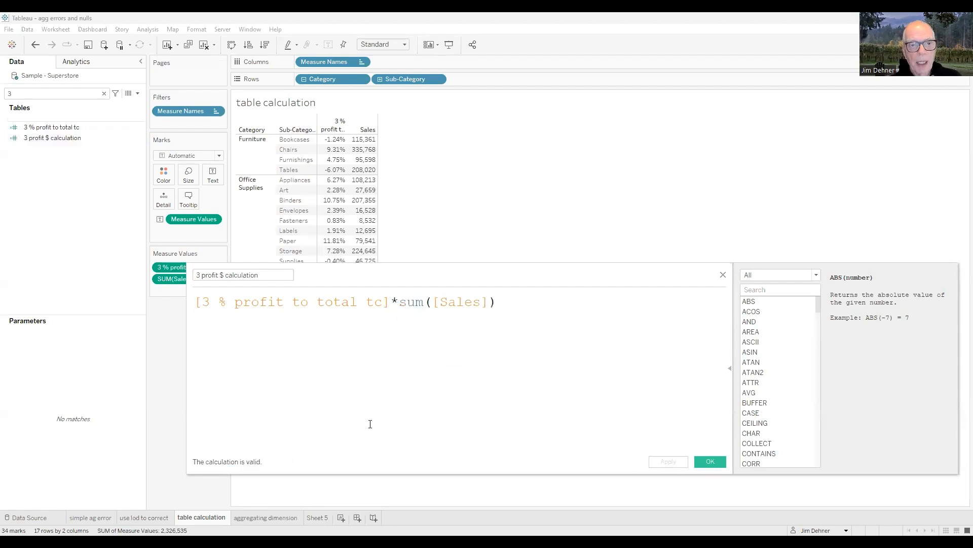
Add "3 profit $ calculation" to the sub-category table and close the calculation editor.
double_click(49, 139)
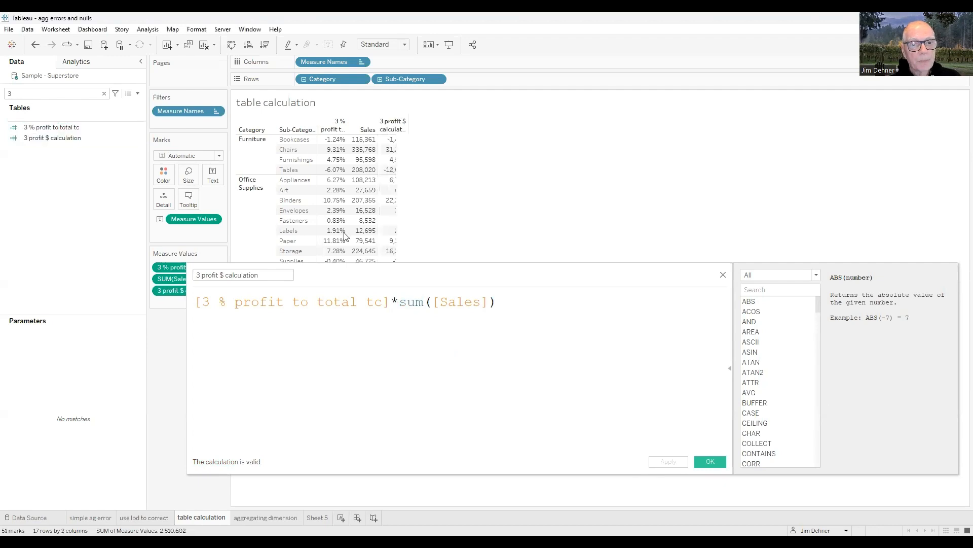
left_click(725, 278)
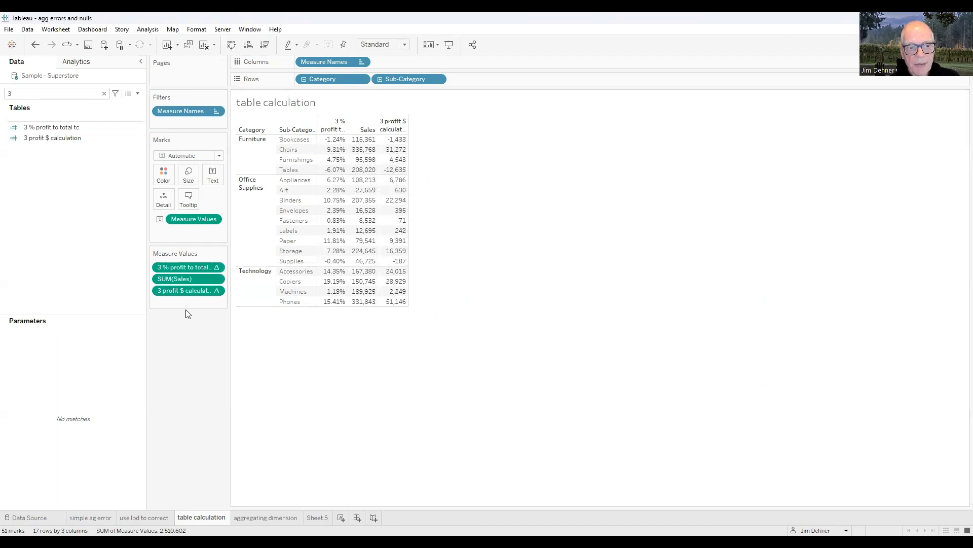
mouse_move(370, 286)
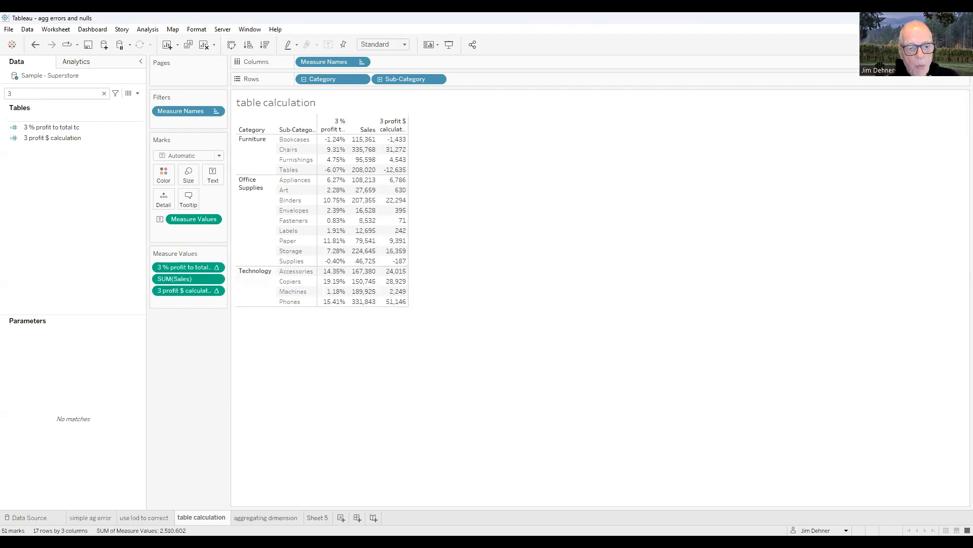
Switch to the aggregating dimension sheet and filter the field list by 4.
left_click(265, 517)
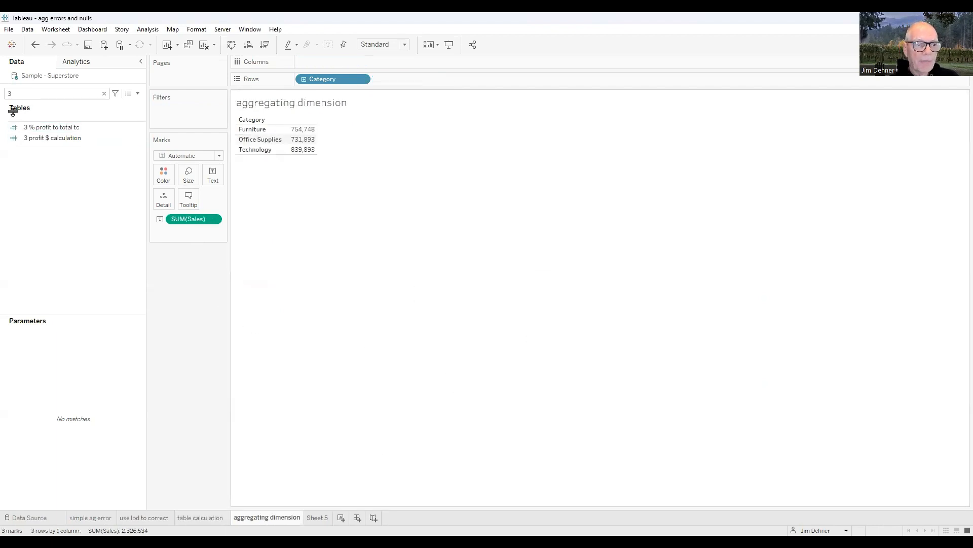
left_click(18, 92)
key("BackSpace")
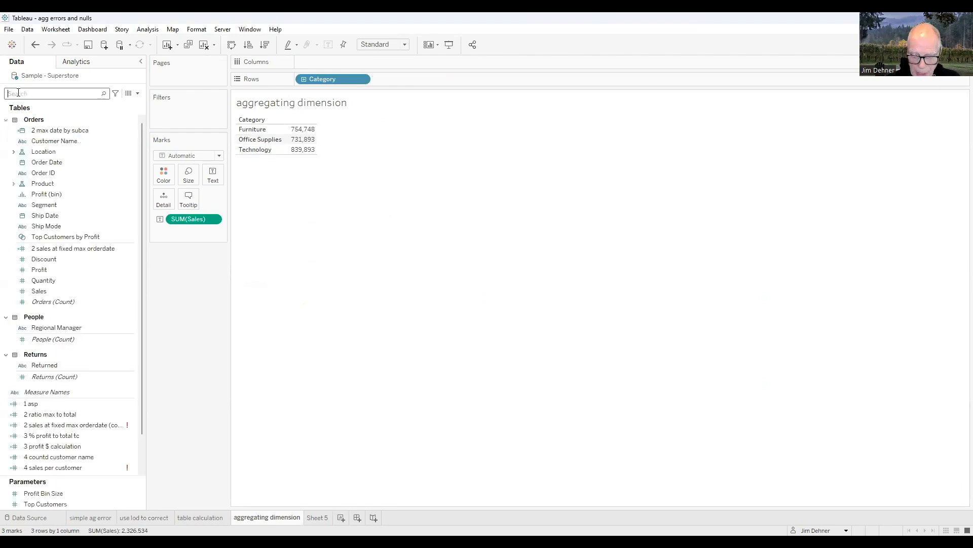
type("4")
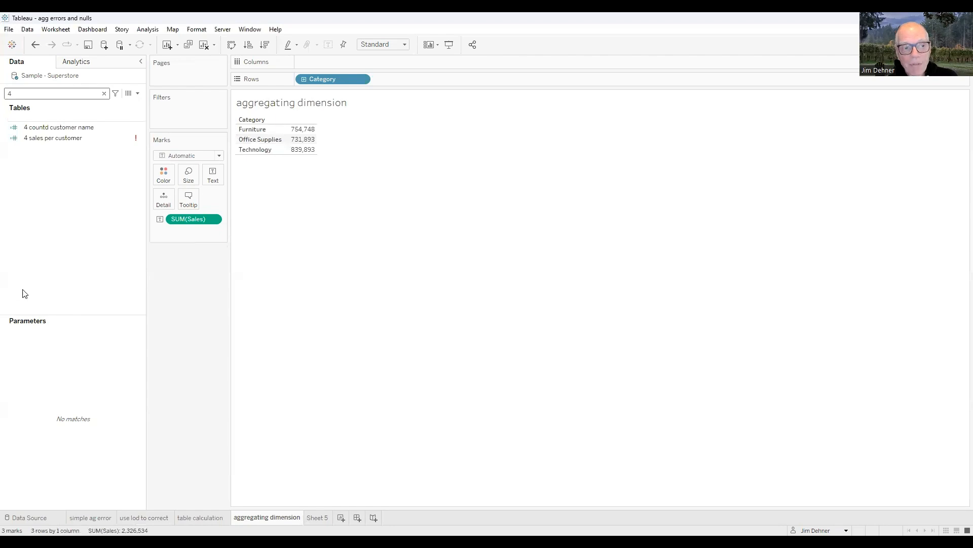
Edit "4 sales per customer" to aggregate its denominator, making it sum([Sales])/COUNTD([Customer Name]), and apply the change.
right_click(62, 139)
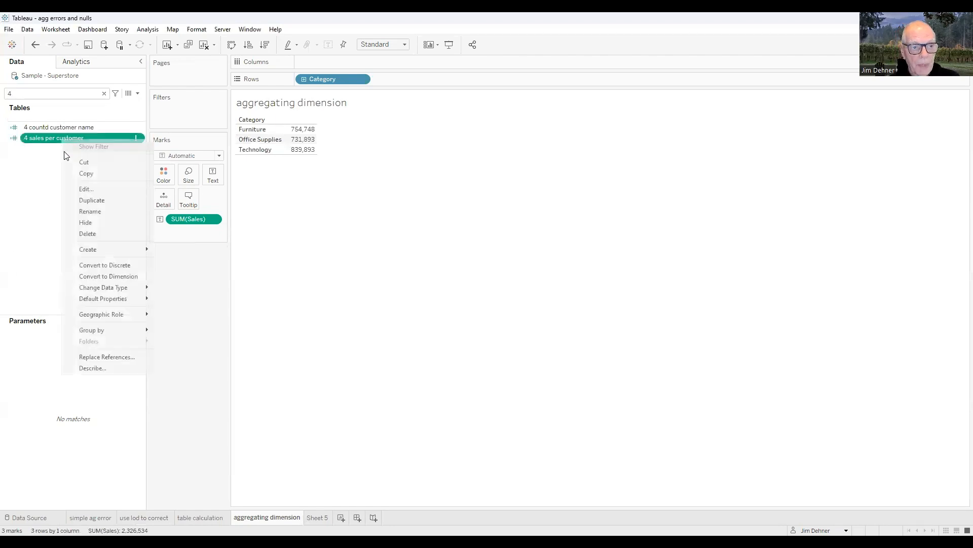
left_click(84, 190)
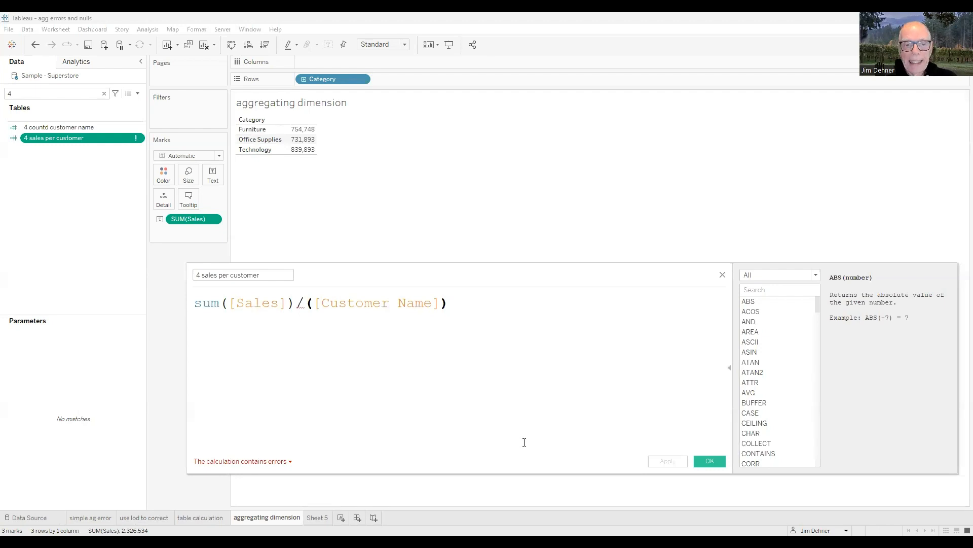
left_click(303, 304)
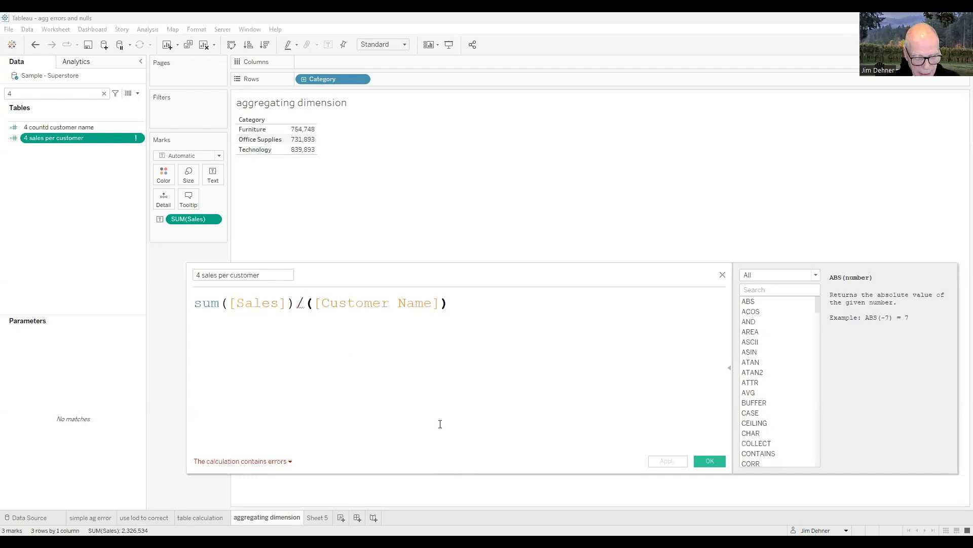
type("cou")
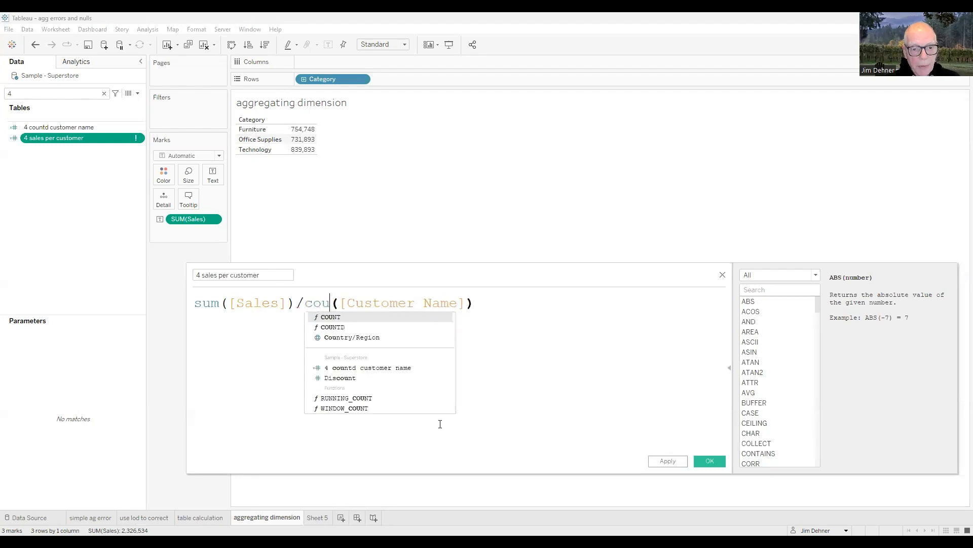
left_click(338, 327)
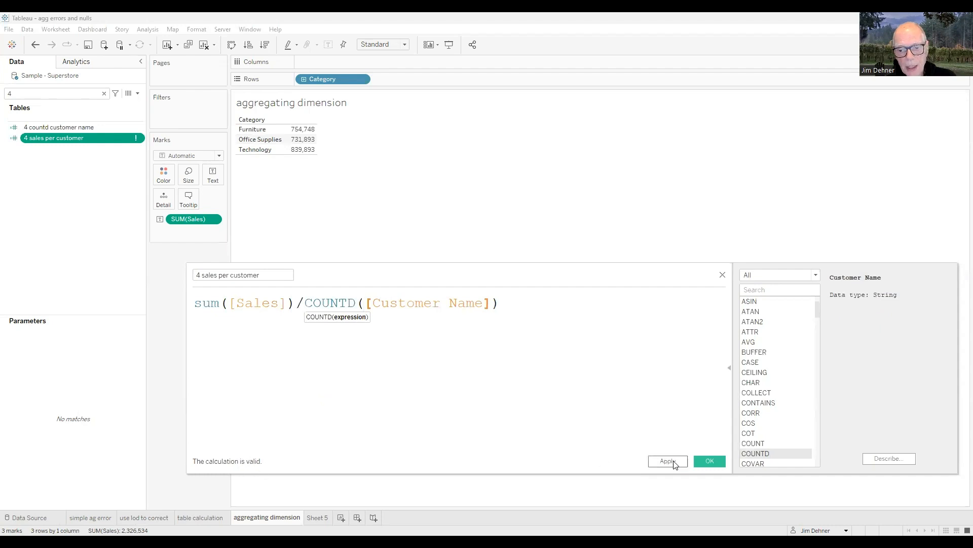
left_click(655, 461)
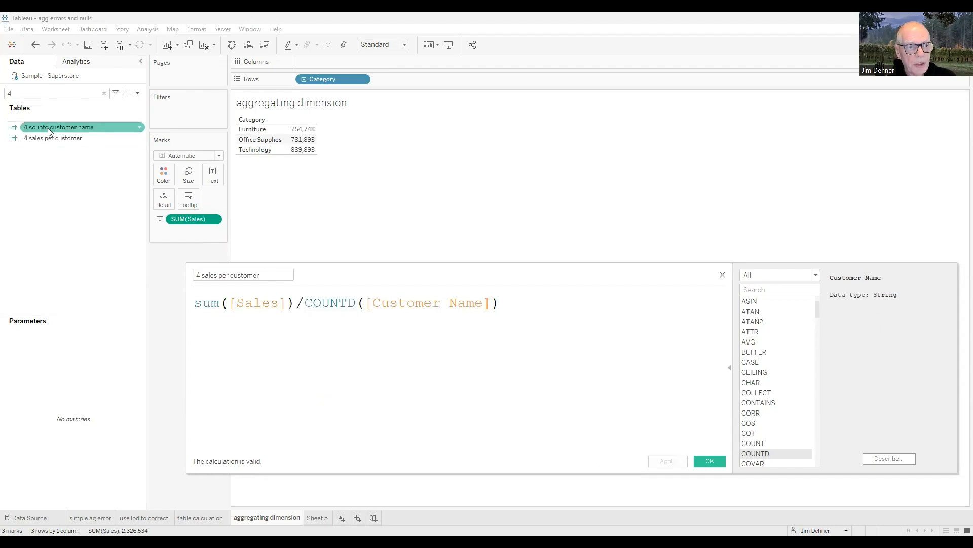
Add "4 sales per customer" to the category table and close the calculation editor.
left_click(61, 140)
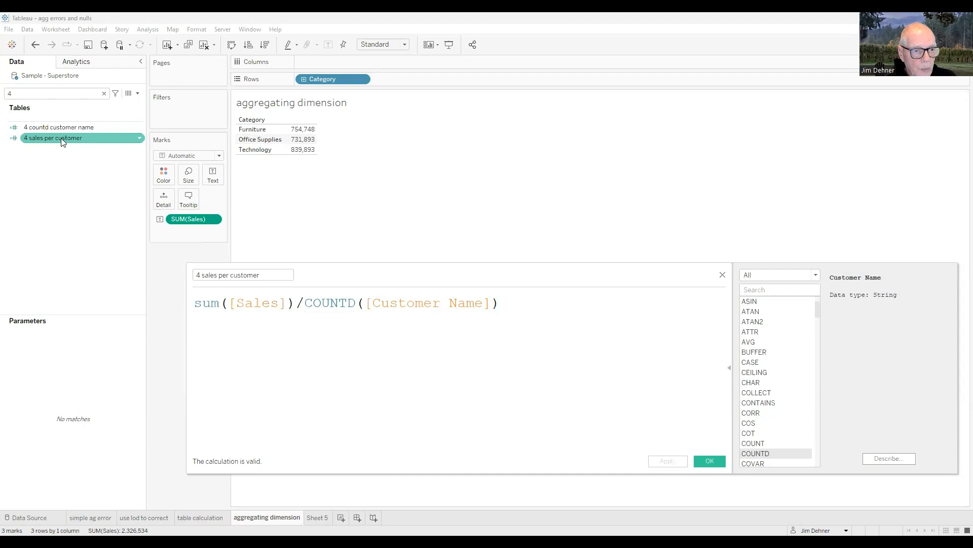
double_click(61, 140)
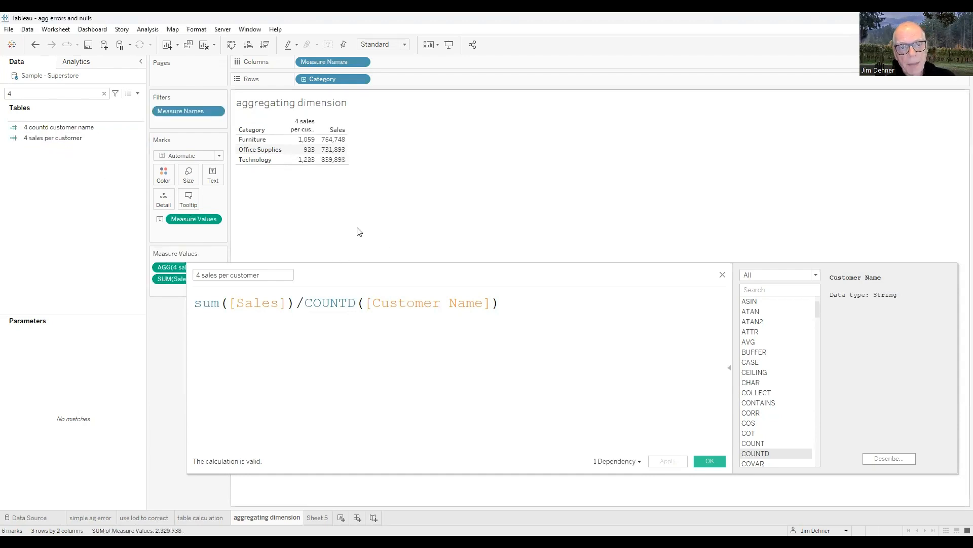
left_click(723, 275)
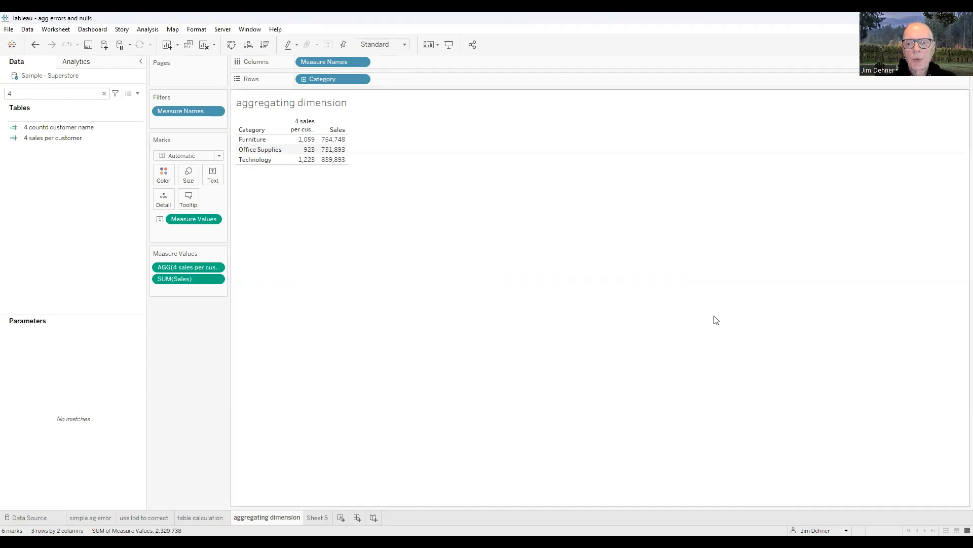